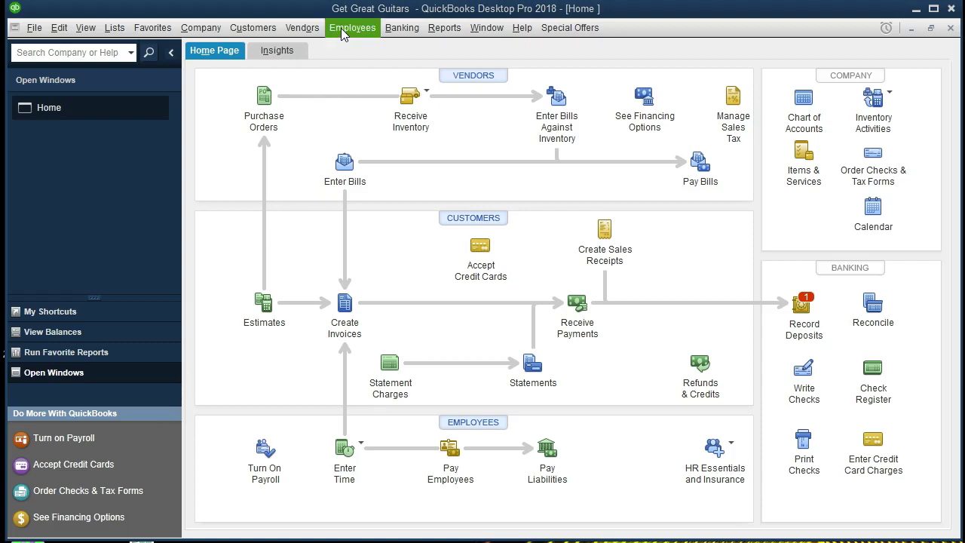
left_click(34, 28)
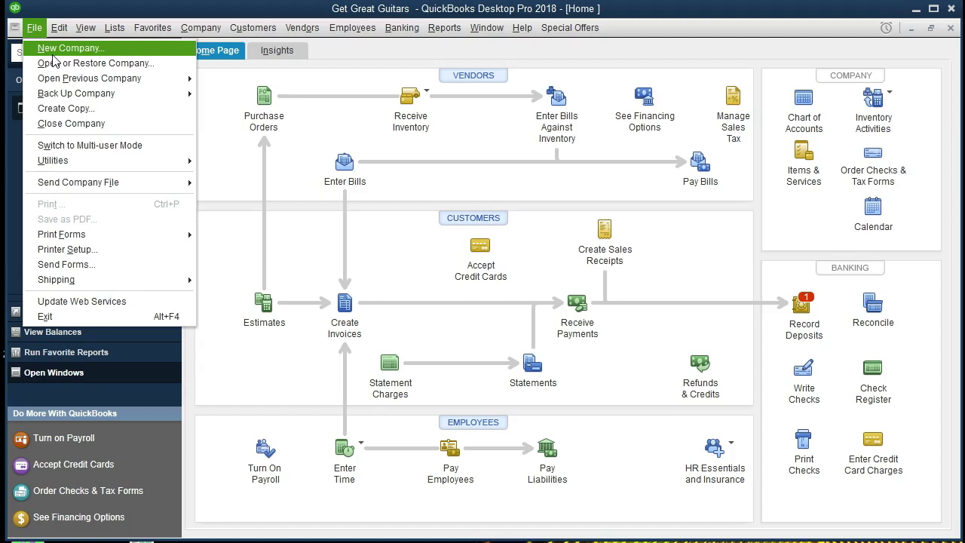
left_click(237, 195)
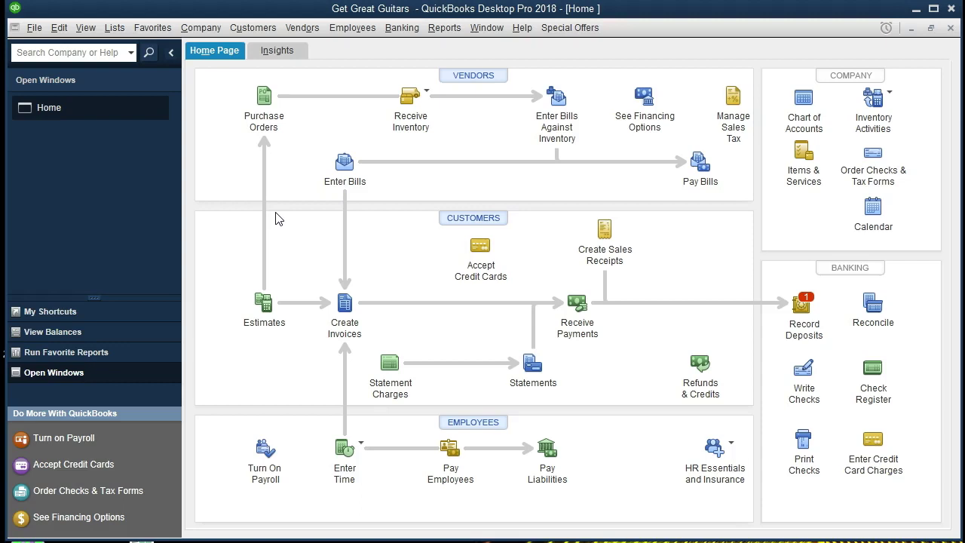
left_click(215, 28)
left_click(214, 30)
left_click(214, 29)
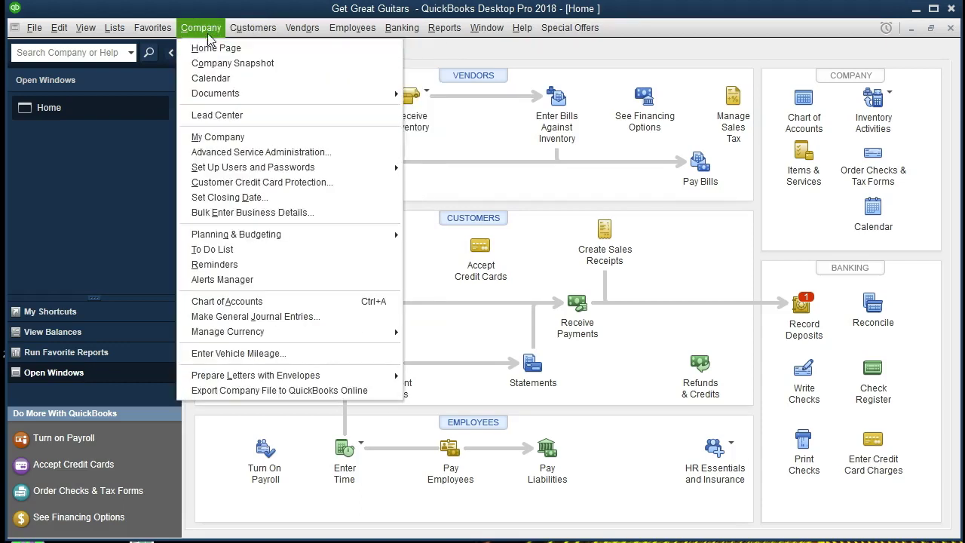
mouse_move(85, 28)
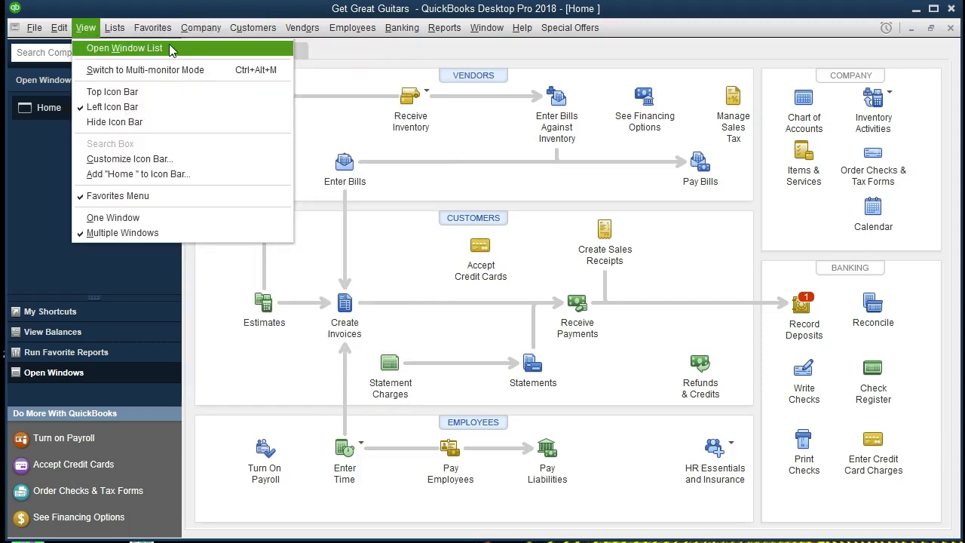
left_click(39, 132)
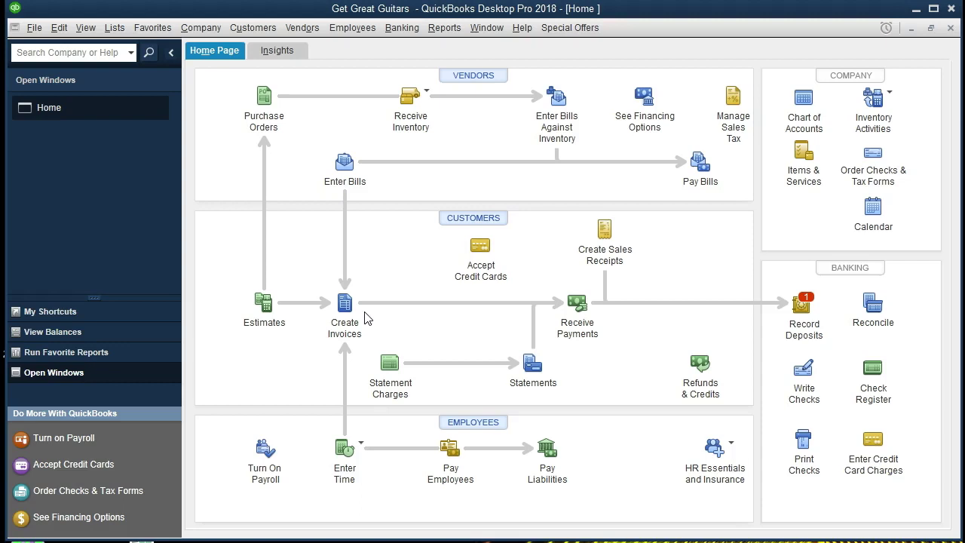
Start a customer payment received from String Music with a payment amount of 300.00
left_click(576, 304)
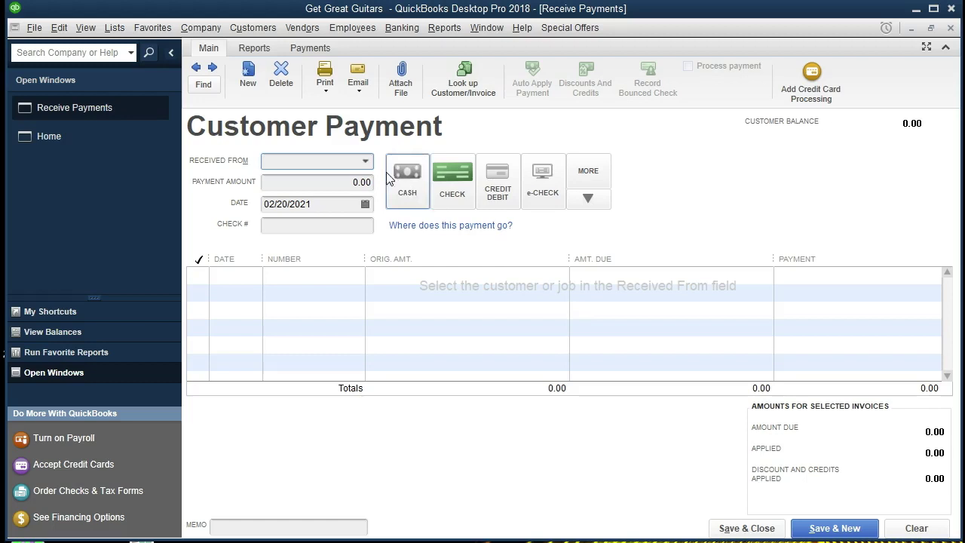
left_click(366, 162)
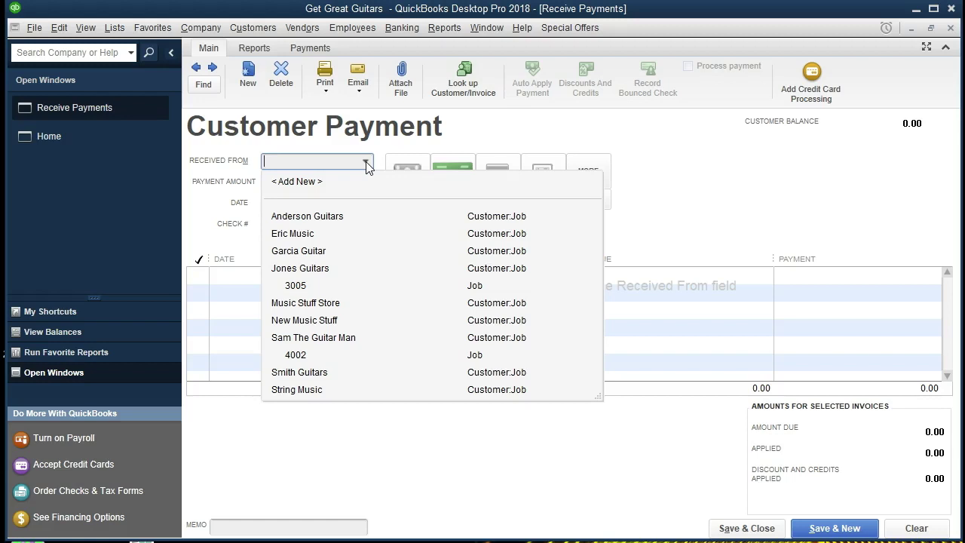
type("String Music")
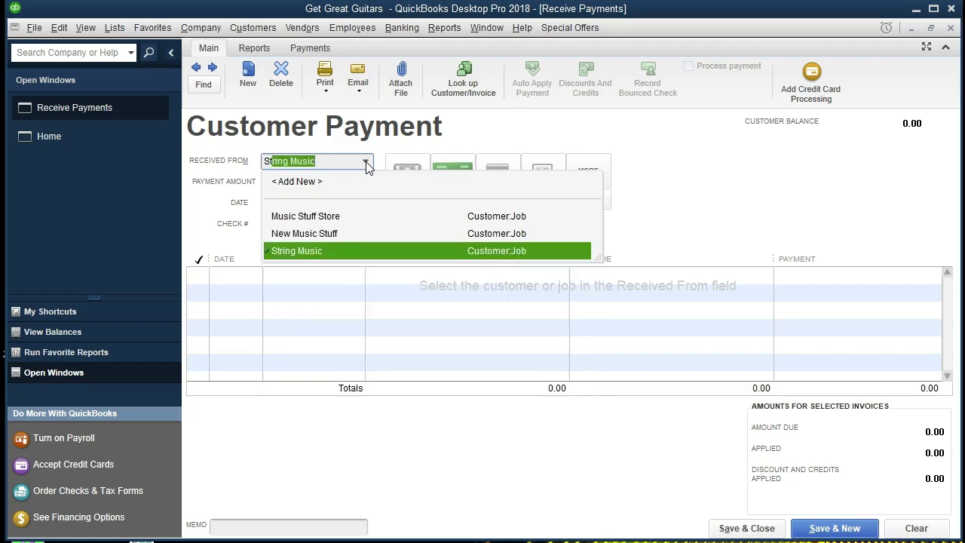
key("Tab")
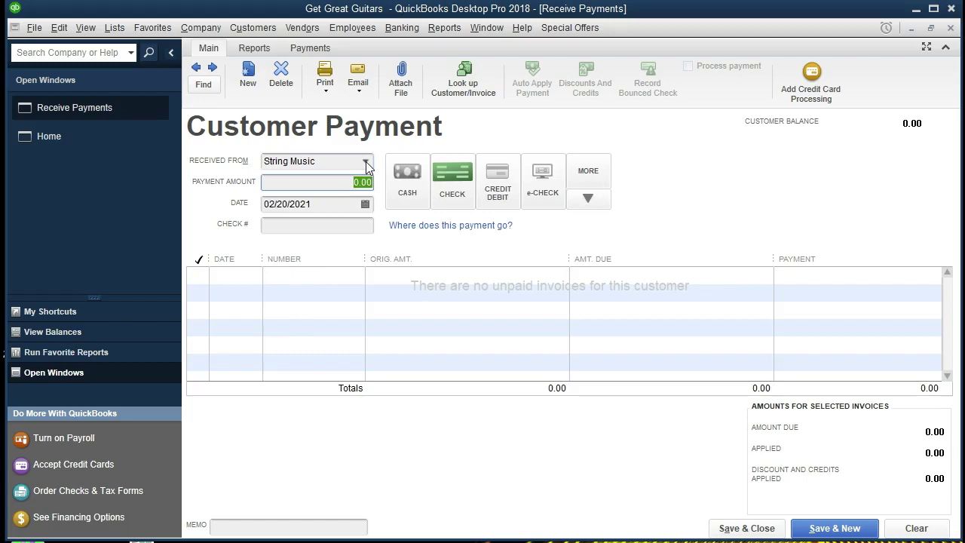
type("300")
key("Tab")
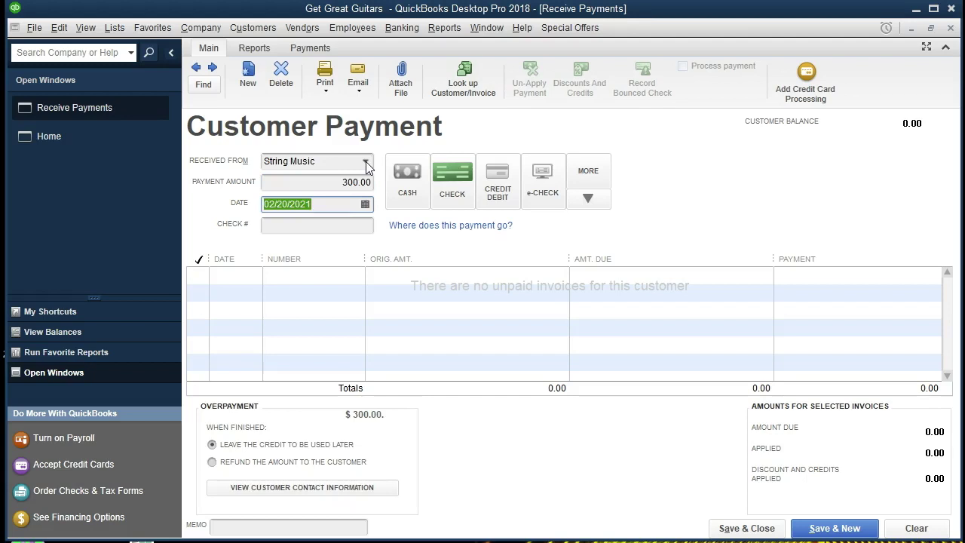
Date the payment 02/21/2021, set cash as the method, and save it with the overpayment left as a customer credit
key("plus")
key("Tab")
left_click(400, 177)
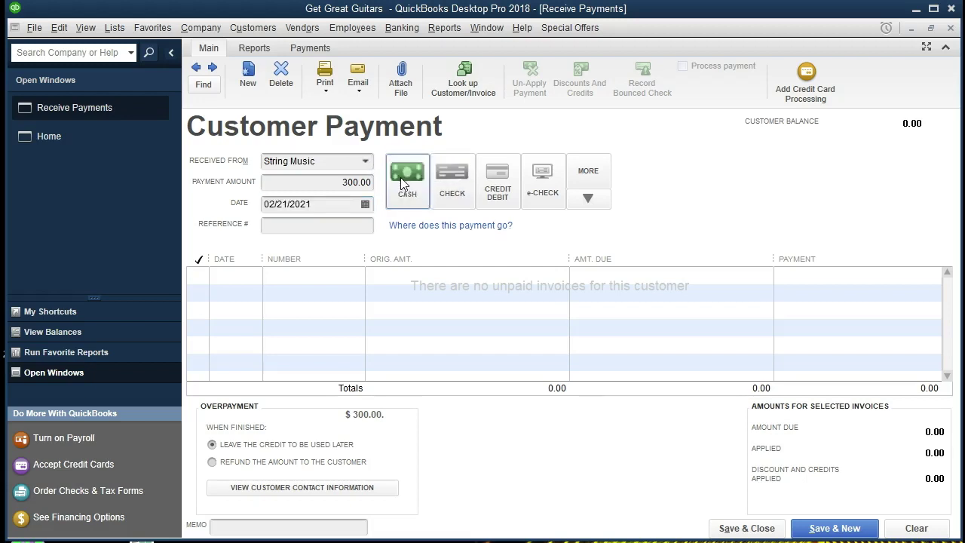
key("Tab")
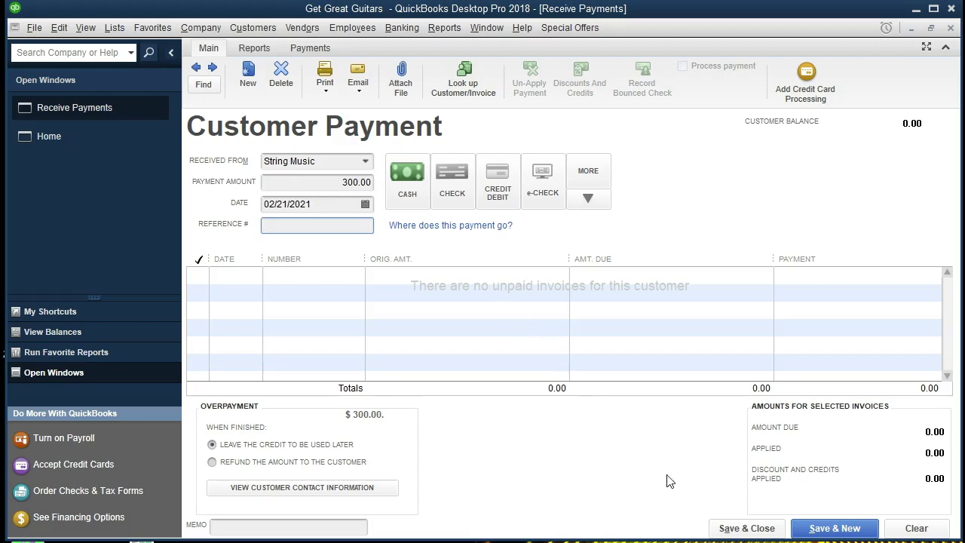
left_click(723, 530)
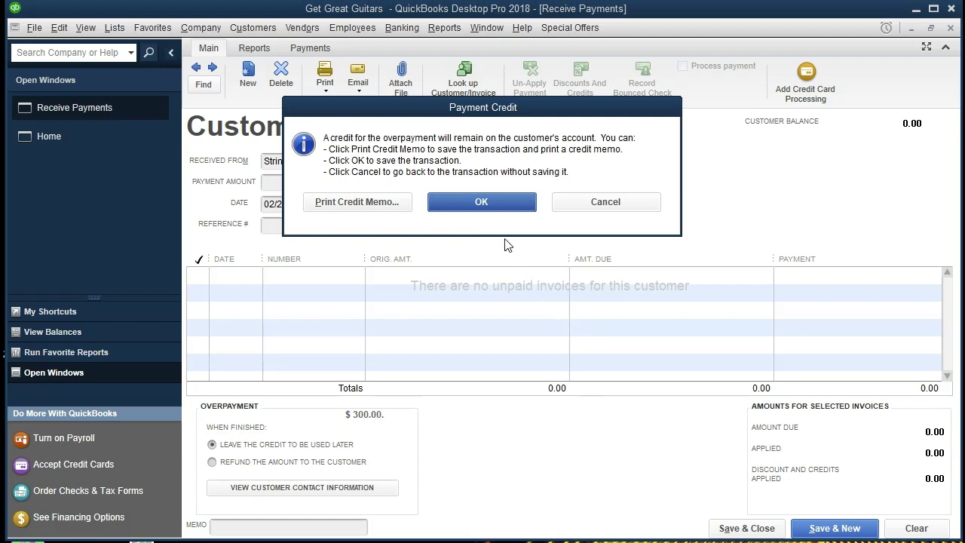
left_click(482, 204)
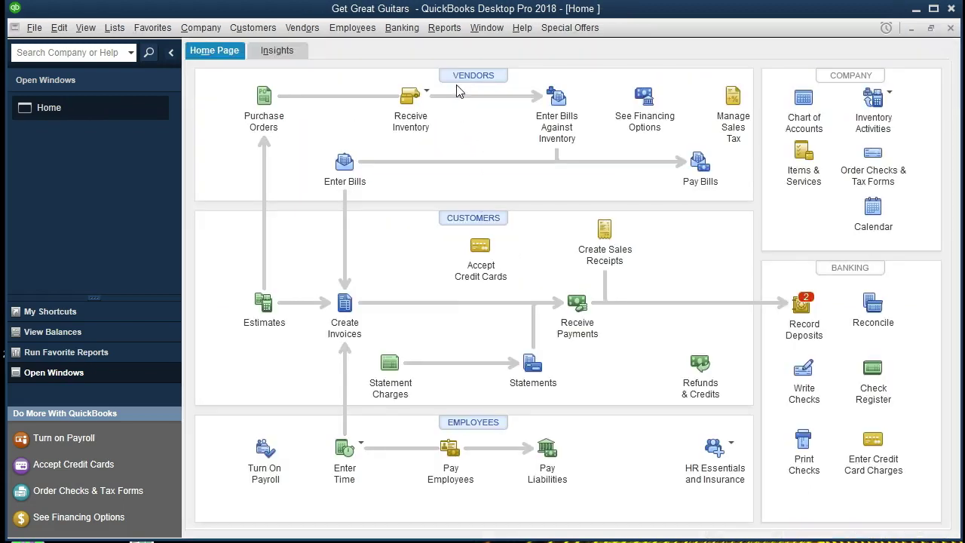
Run the standard Balance Sheet report for the date range 01/01/2021 to 12/31/2021
left_click(445, 28)
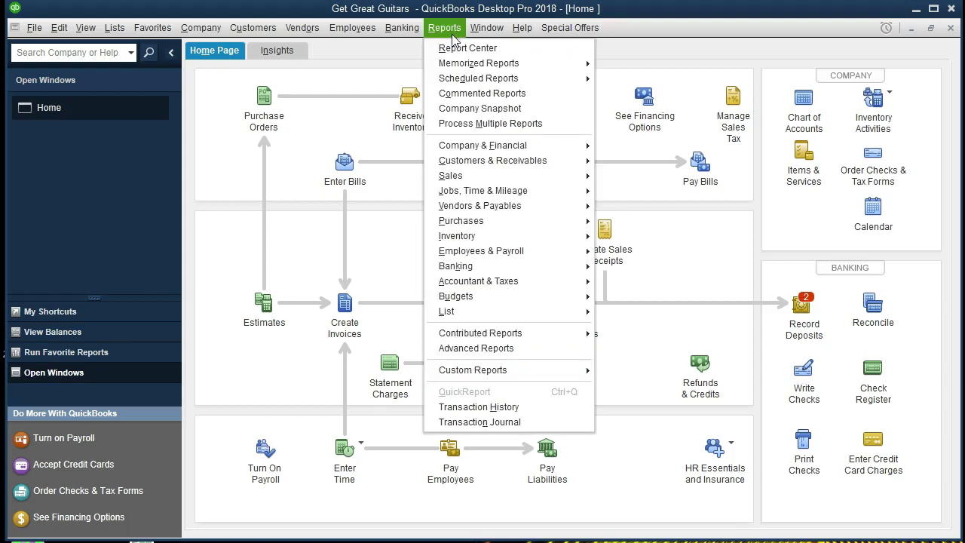
mouse_move(532, 151)
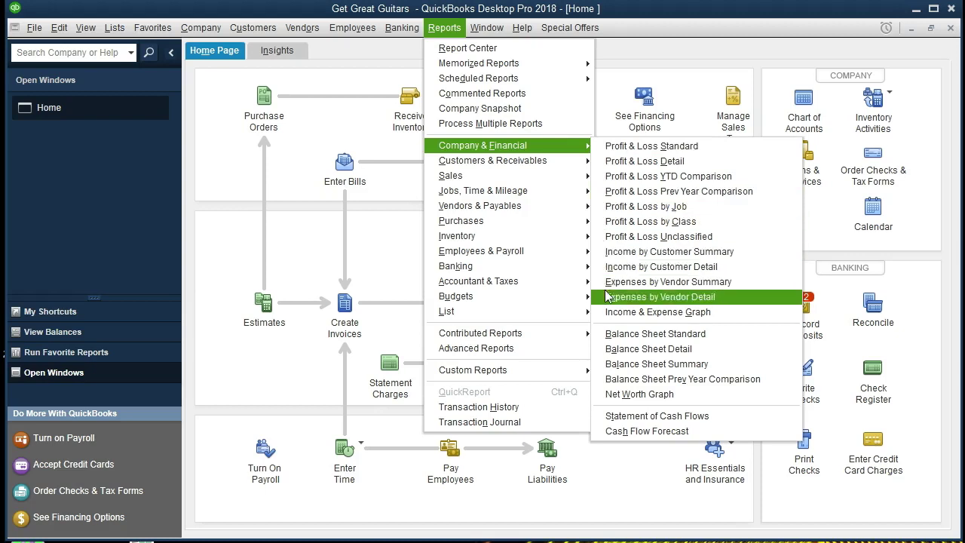
left_click(603, 340)
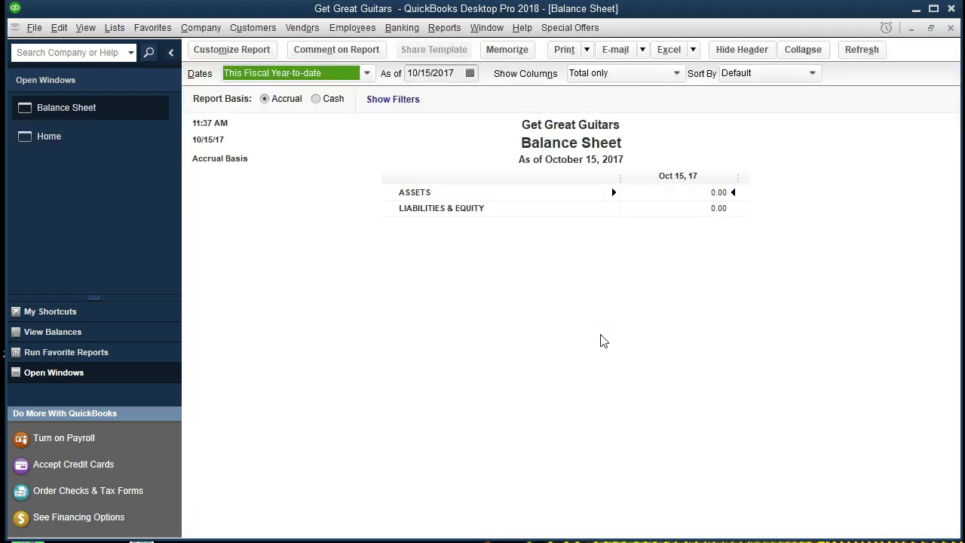
left_click(251, 52)
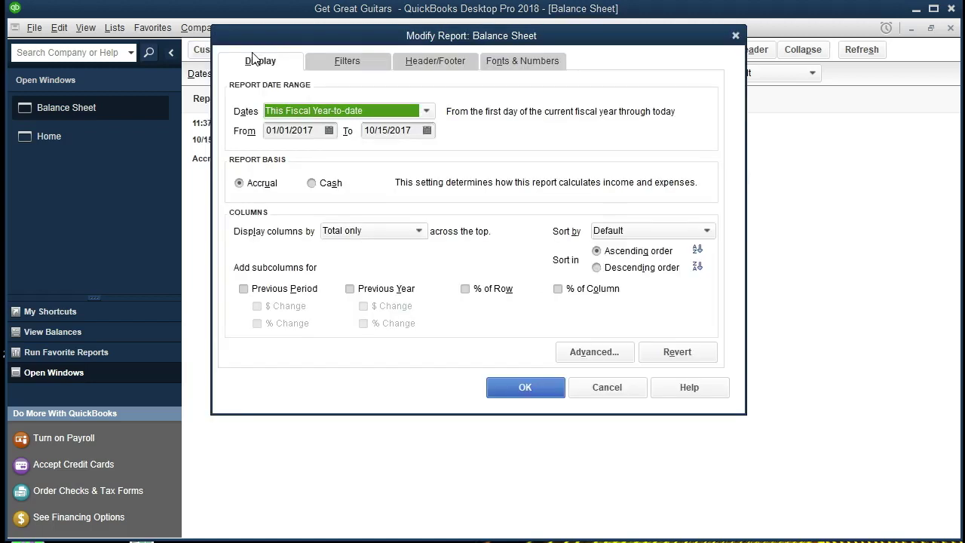
key("Tab")
type("010121")
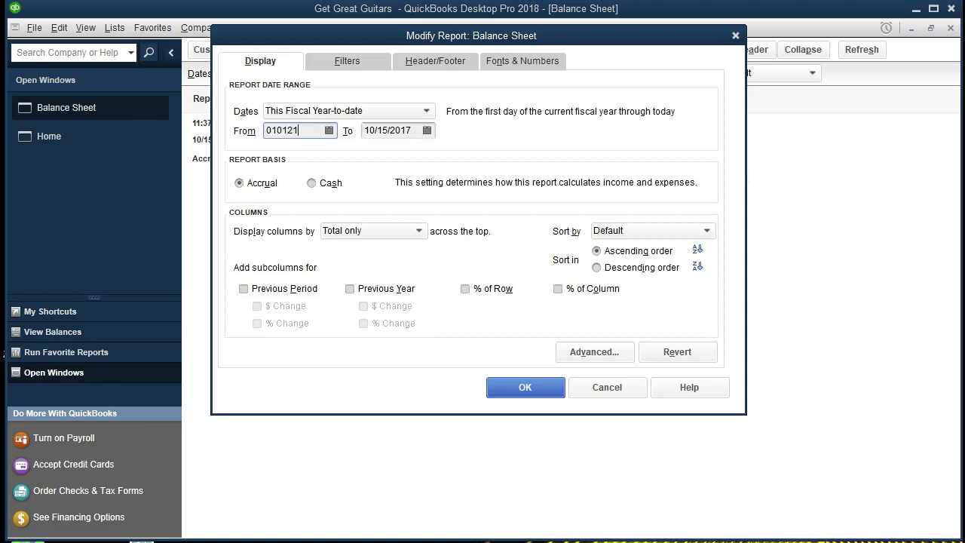
key("Tab")
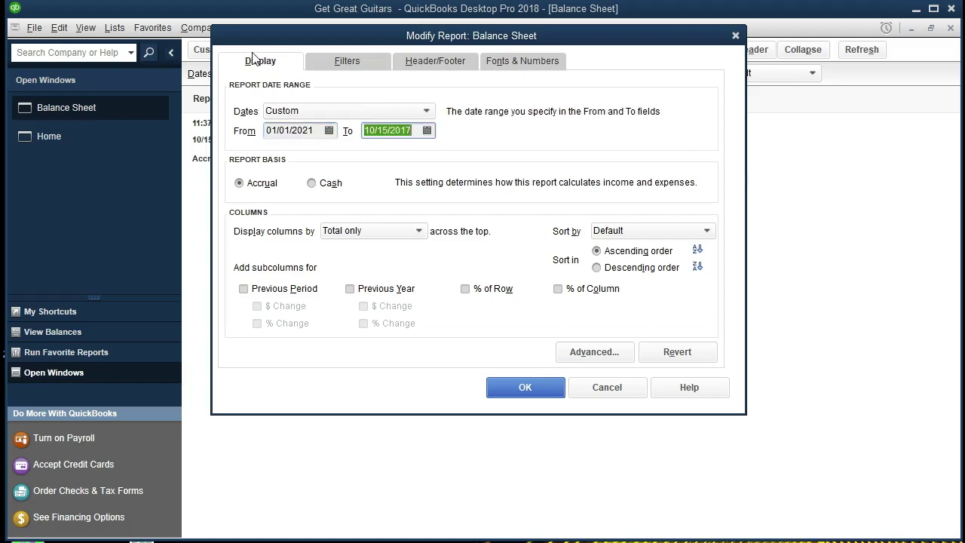
type("123121")
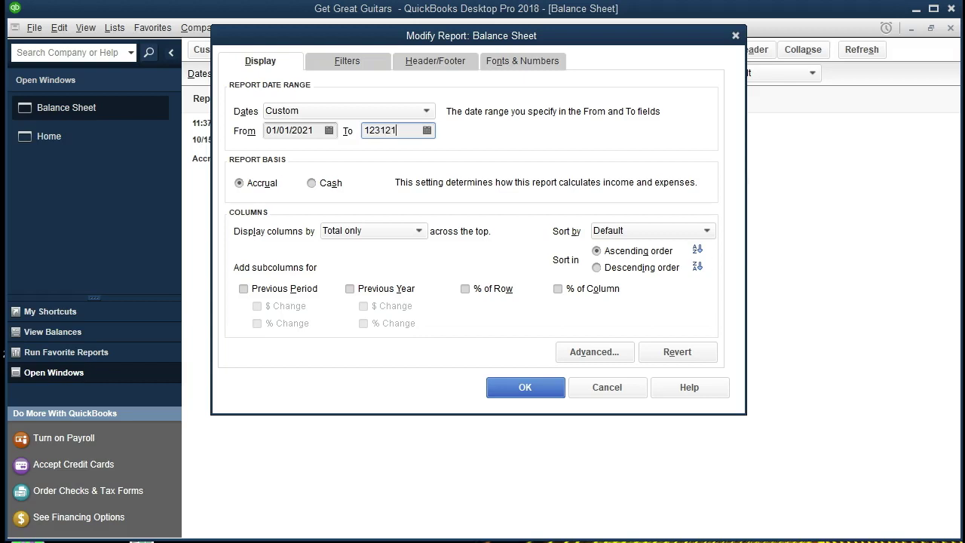
key("Tab")
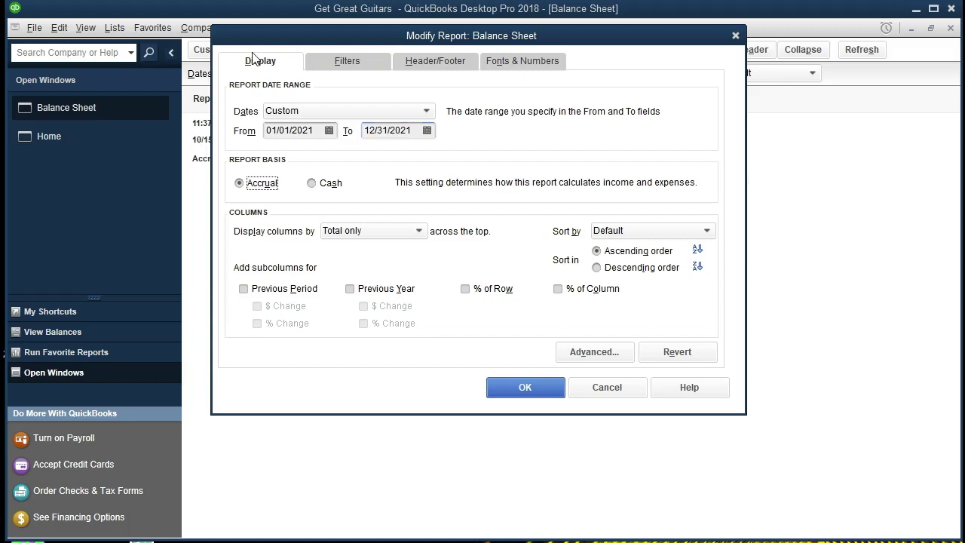
left_click(523, 388)
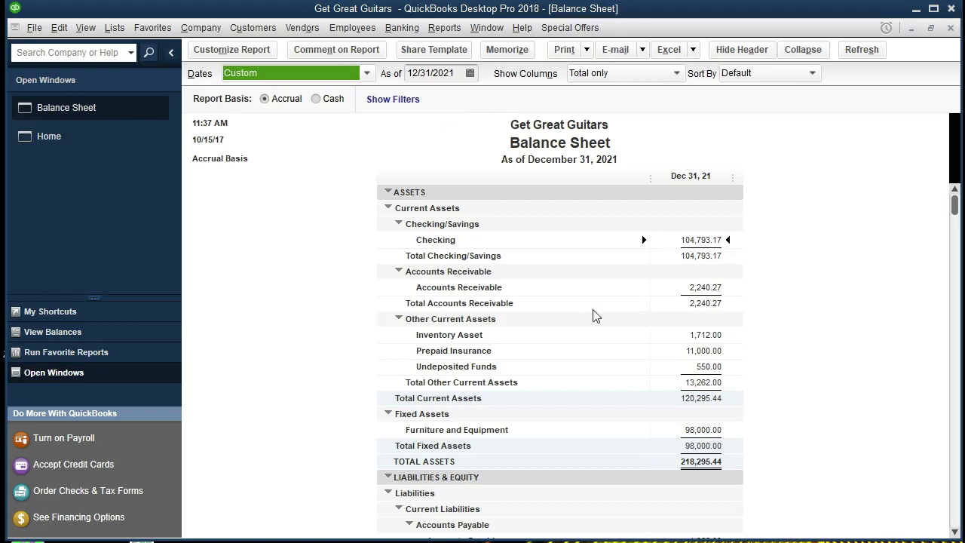
Review the transactions behind the Accounts Receivable balance, including the String Music payment, and return to the Balance Sheet
double_click(681, 286)
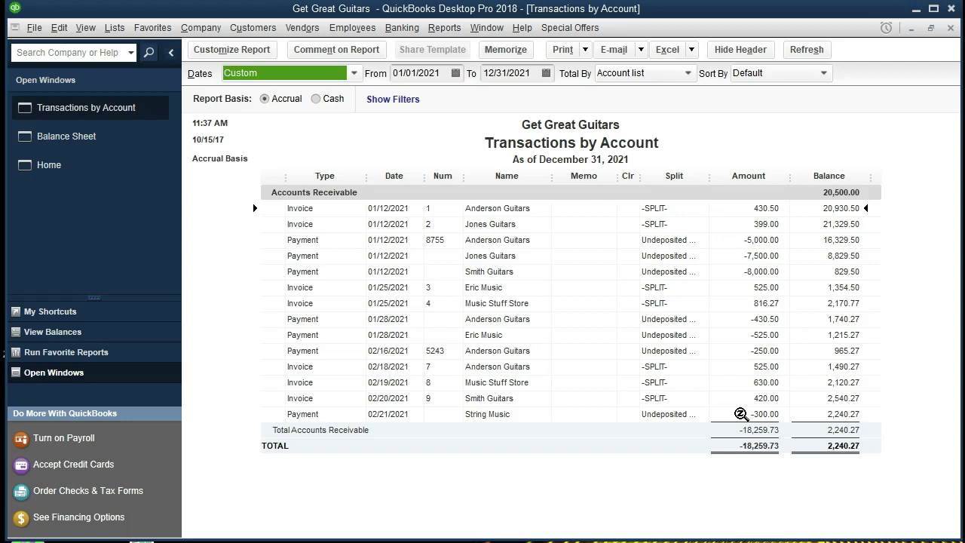
left_click(680, 473)
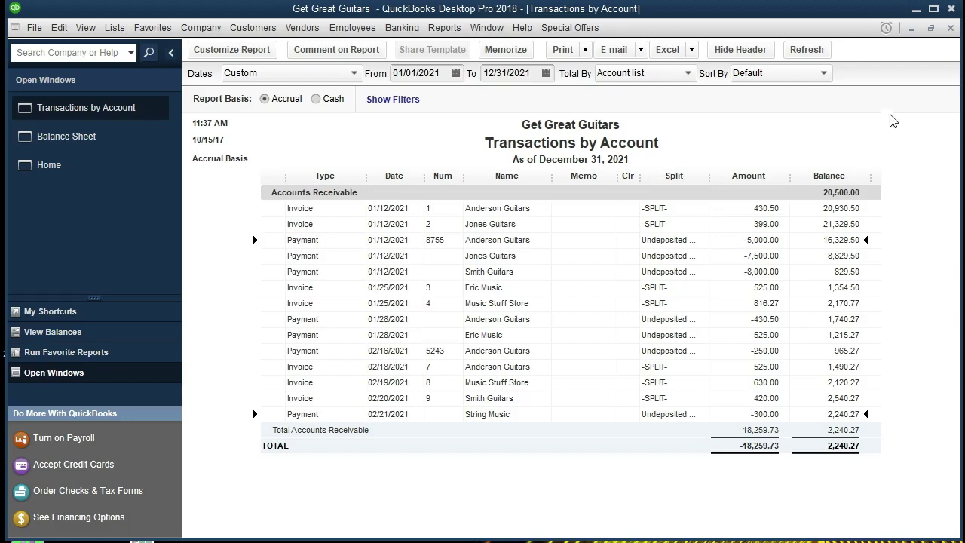
left_click(951, 28)
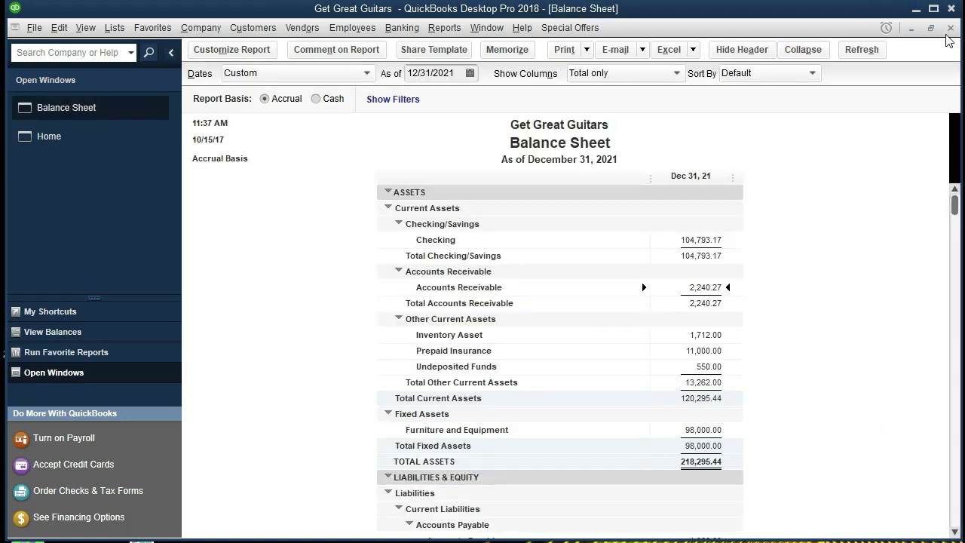
Drill into the Undeposited Funds balance, inspect the 02/21/2021 String Music payment, and return to the Balance Sheet
scroll(843, 412, "down", 1)
scroll(843, 412, "down", 2)
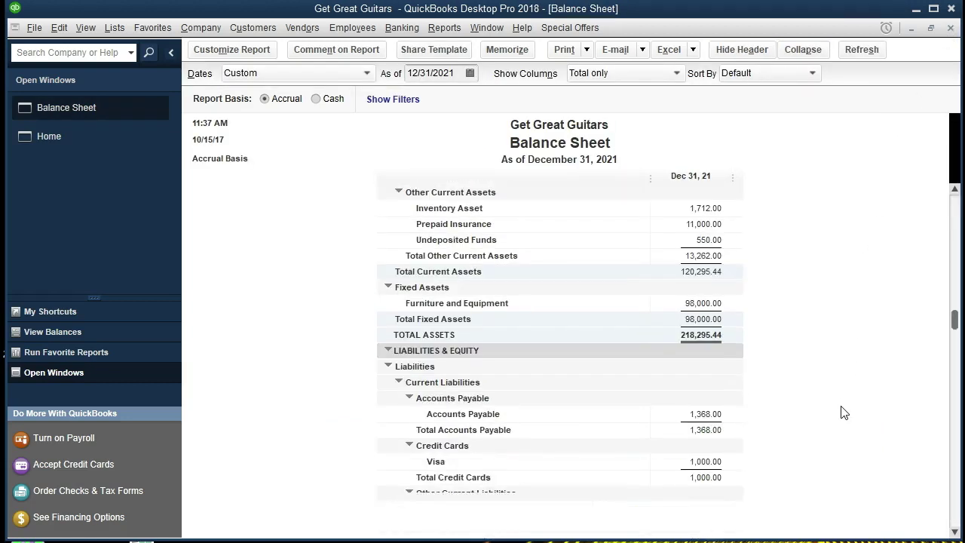
scroll(844, 415, "up", 2)
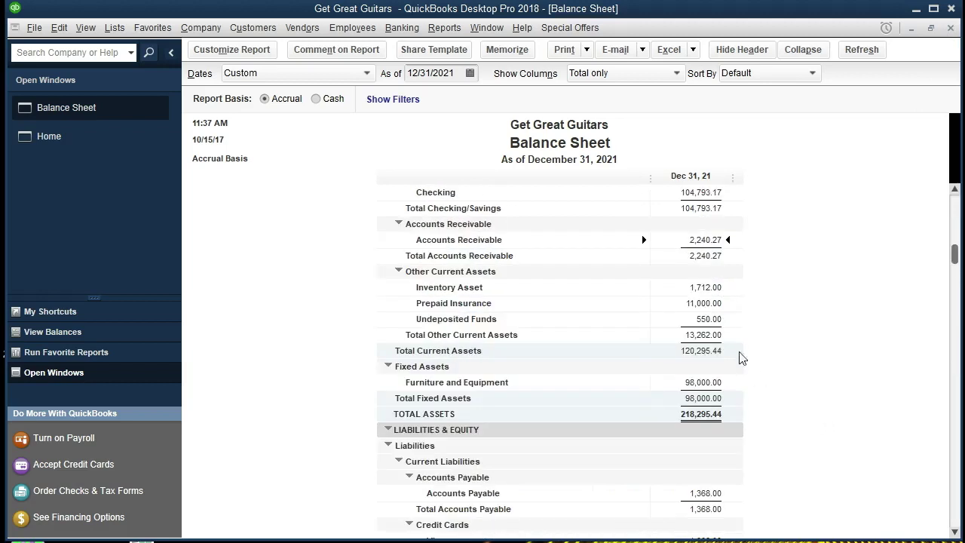
left_click(712, 322)
double_click(675, 321)
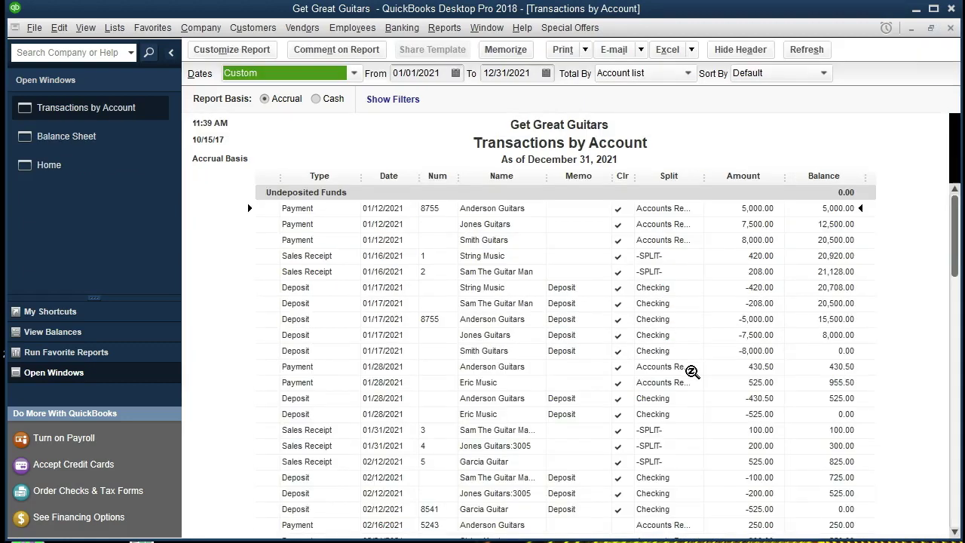
scroll(691, 371, "down", 3)
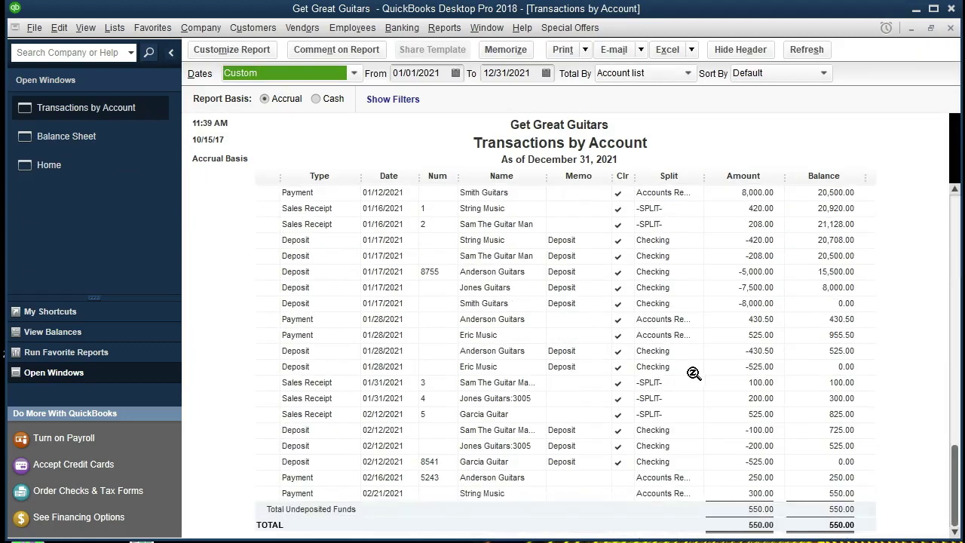
double_click(725, 492)
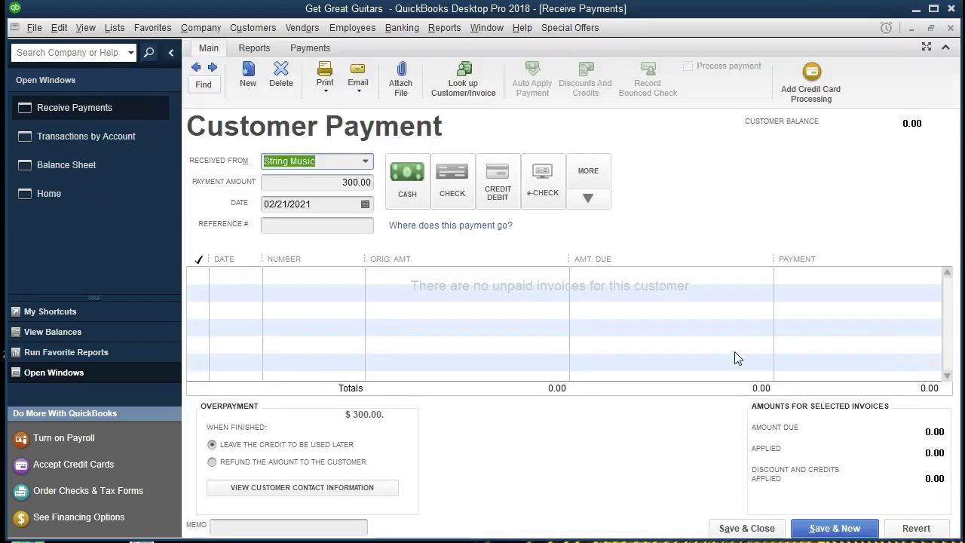
left_click(950, 28)
left_click(950, 28)
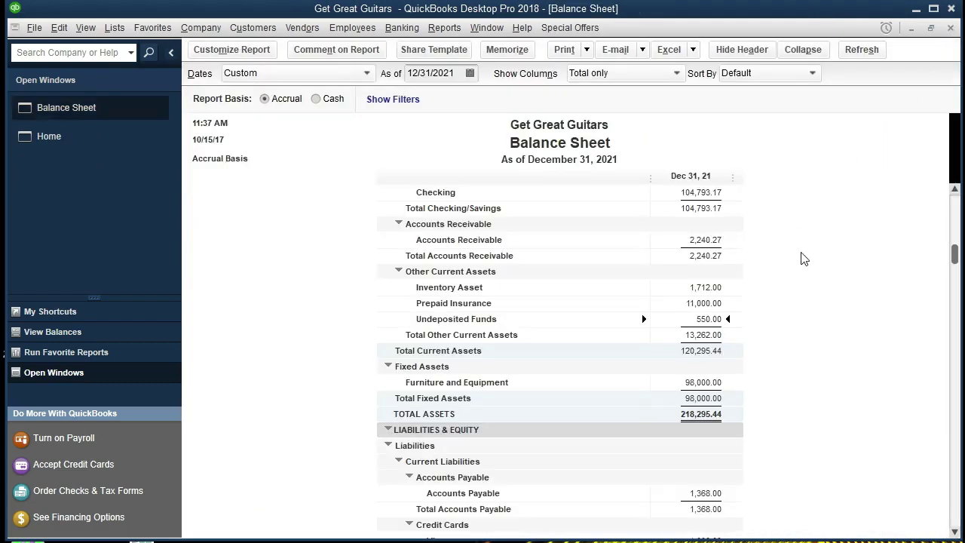
Run the Customer Balance Detail report and examine the payment listed under String Music
left_click(442, 33)
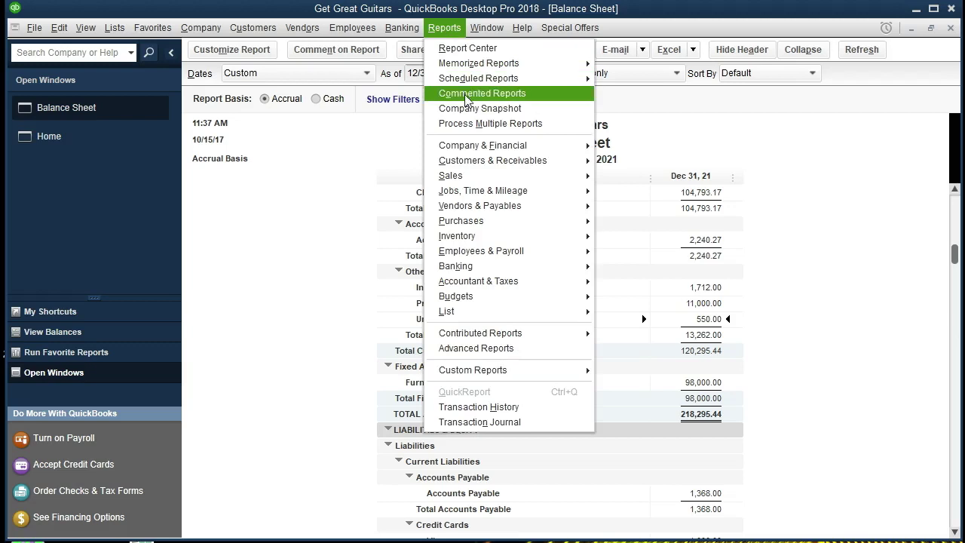
mouse_move(527, 163)
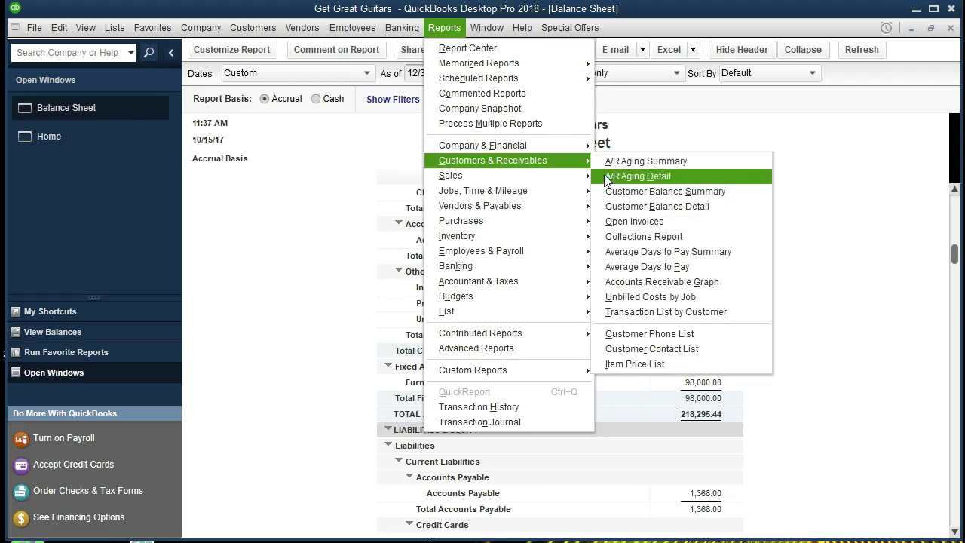
left_click(605, 207)
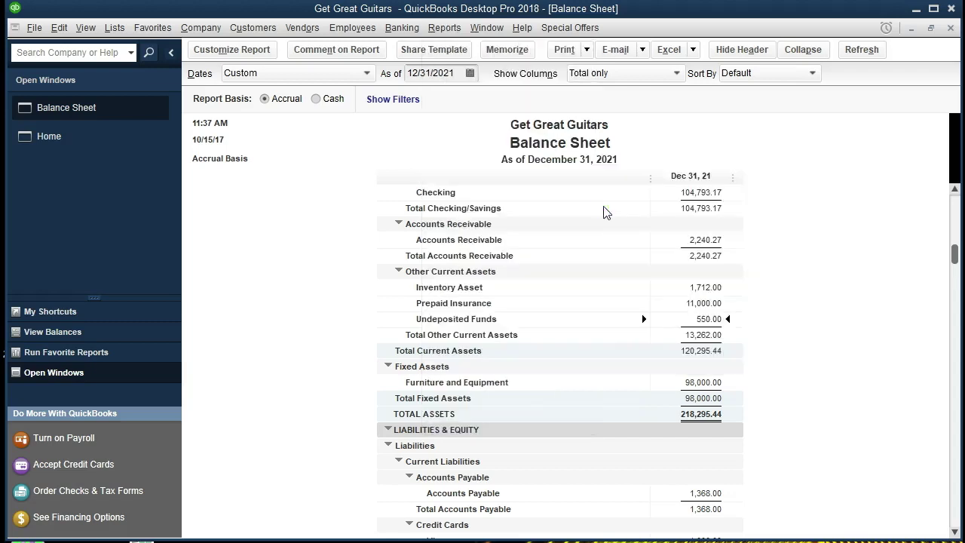
scroll(614, 305, "down", 3)
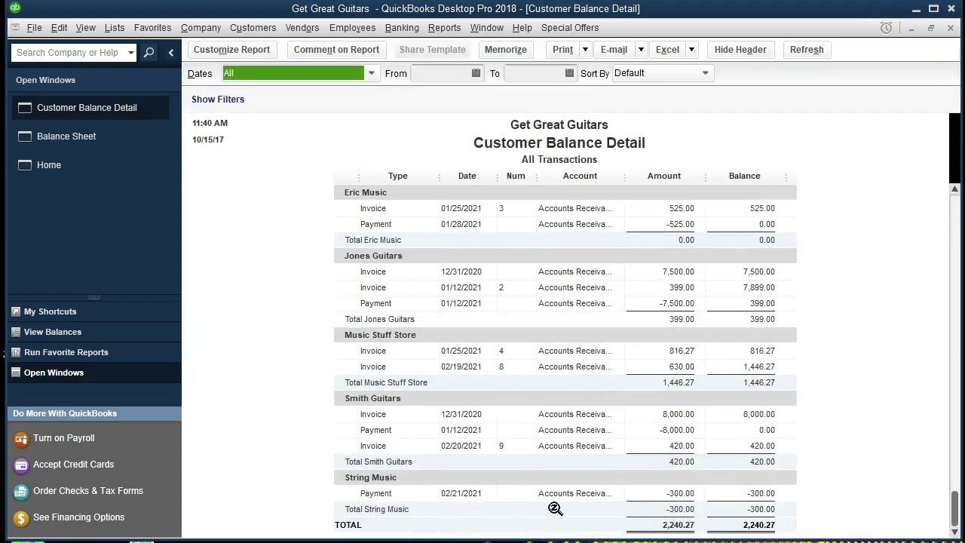
left_click(652, 494)
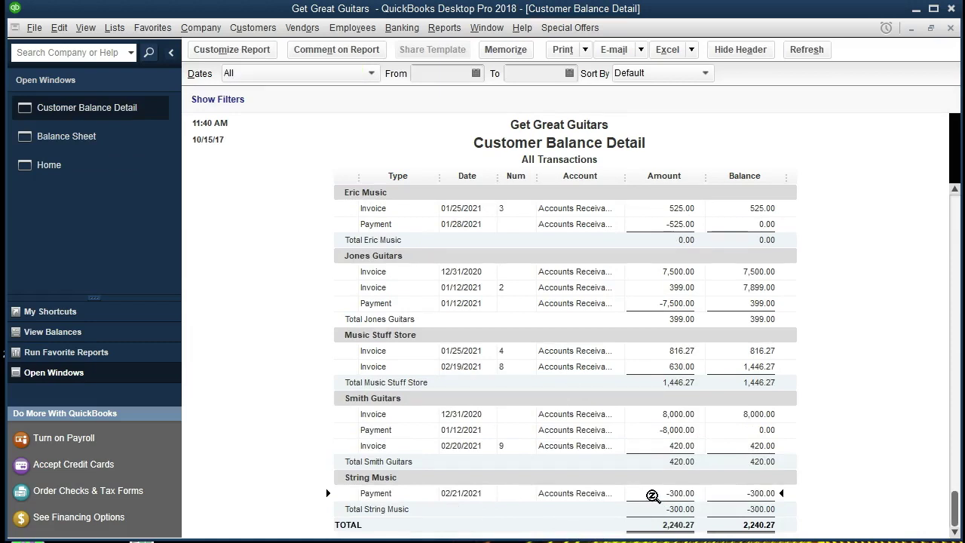